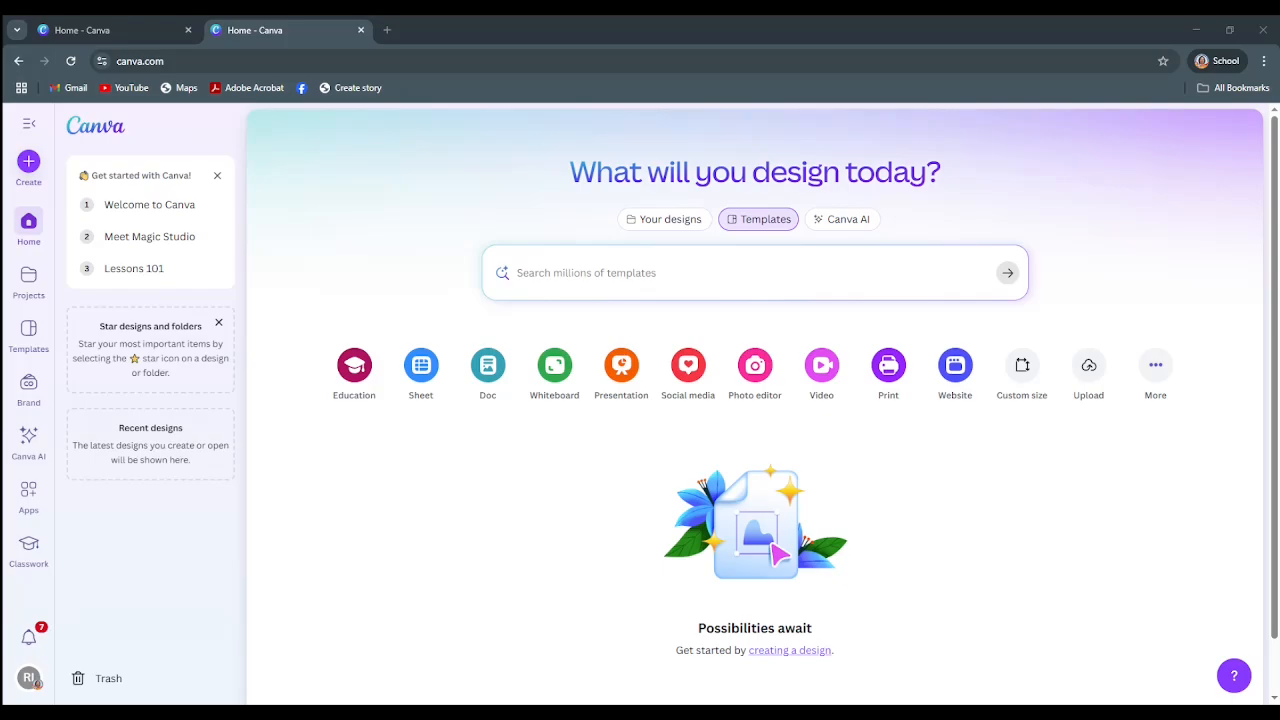
# Step: Search the templates for "a fun activity"
pyautogui.write('a fun')
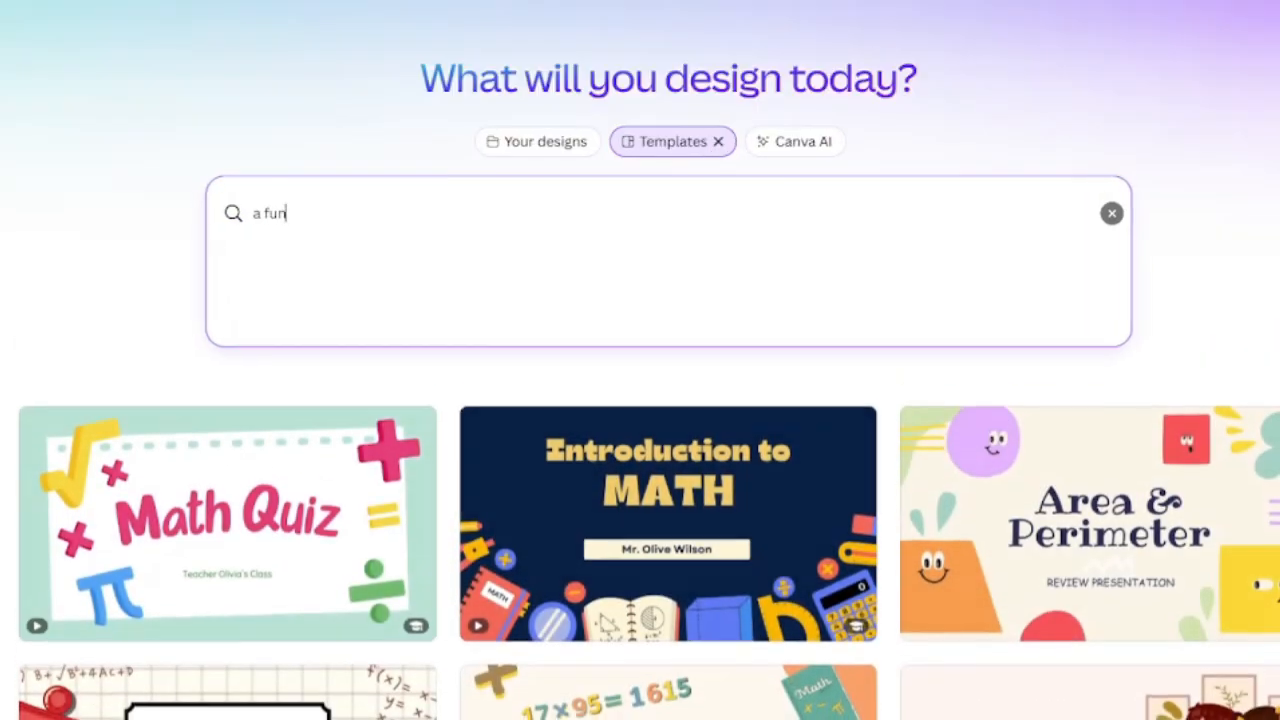
pyautogui.write(' activ')
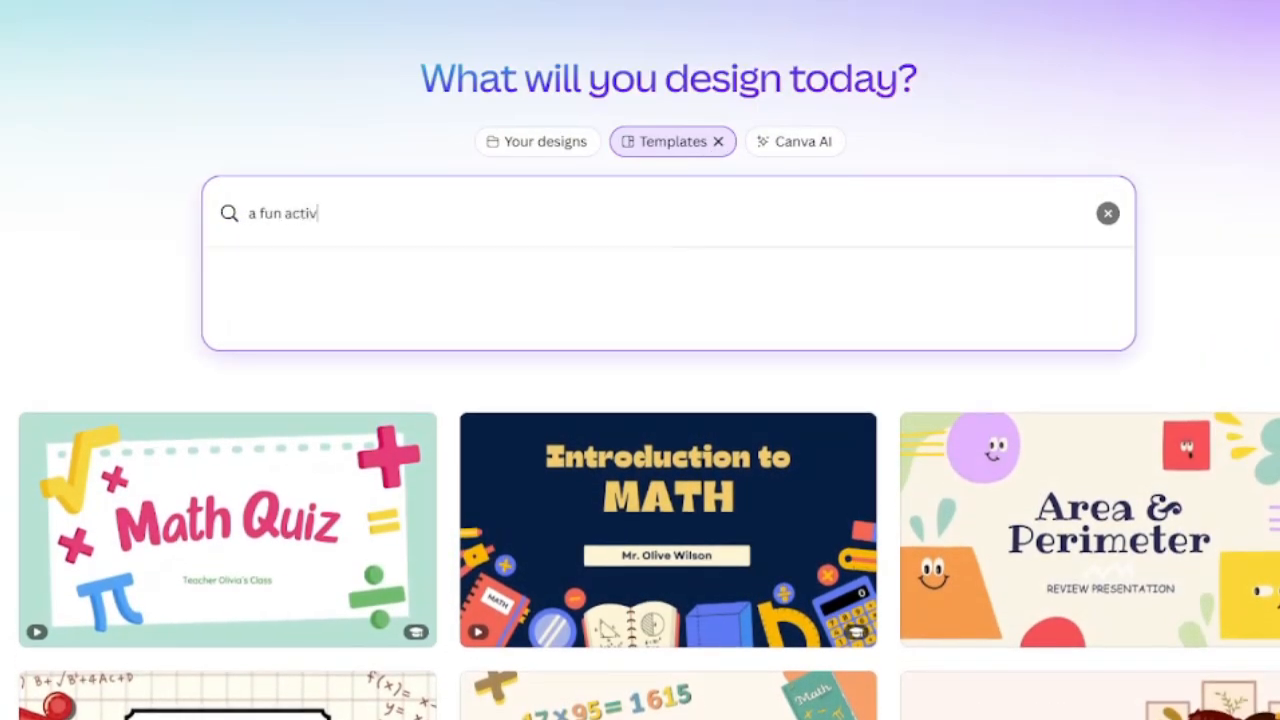
pyautogui.write('ity')
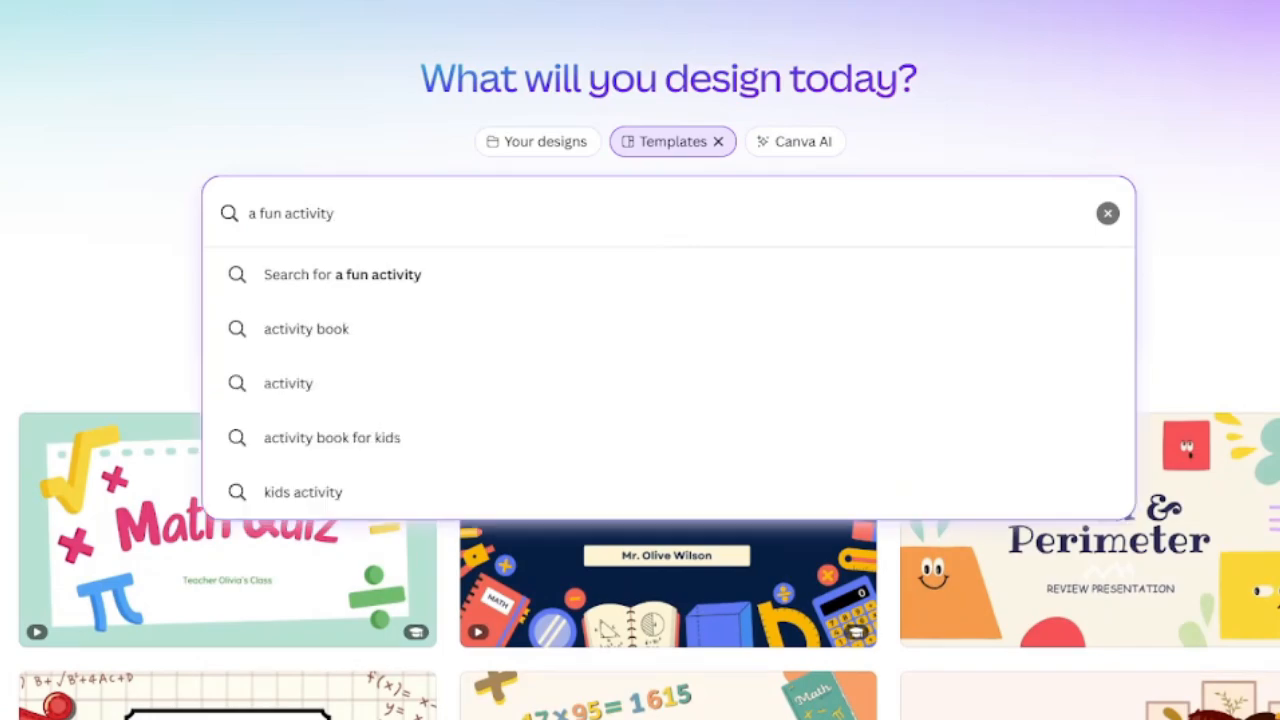
pyautogui.press('Return')
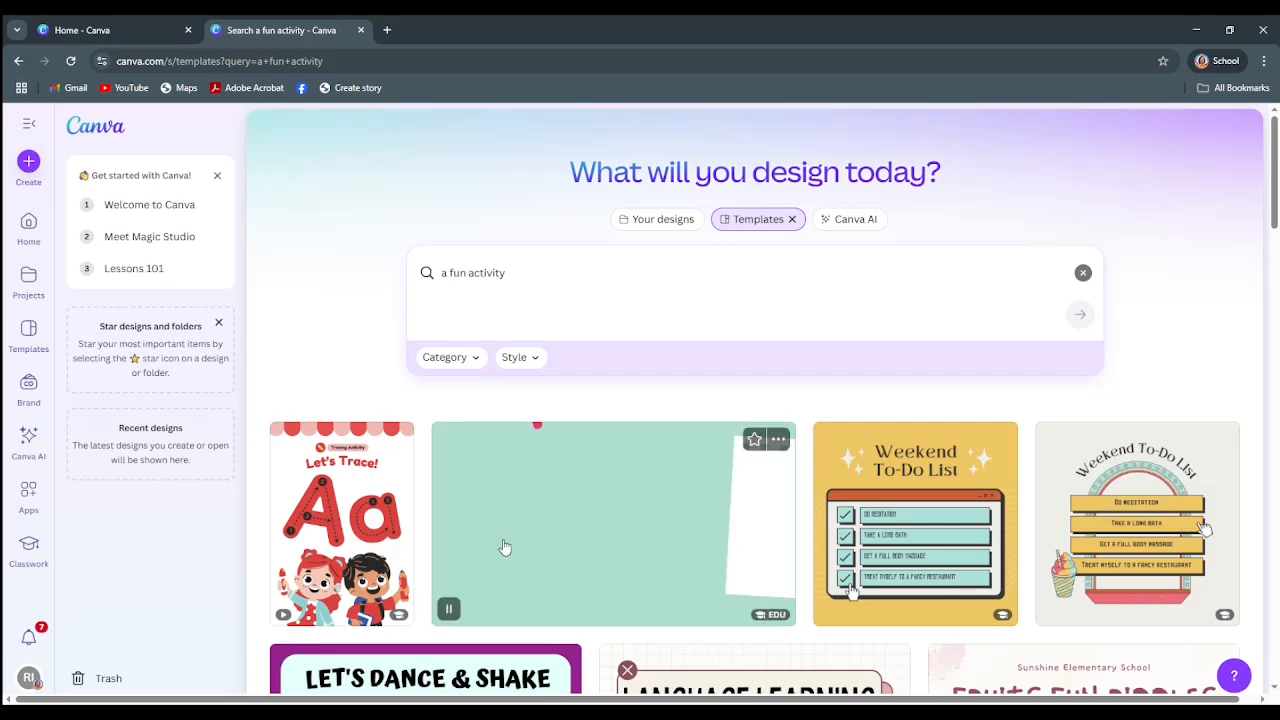
# Step: Open the "Let's Trace!" letter A tracing worksheet template for customizing and bring its design into view
pyautogui.click(365, 537)
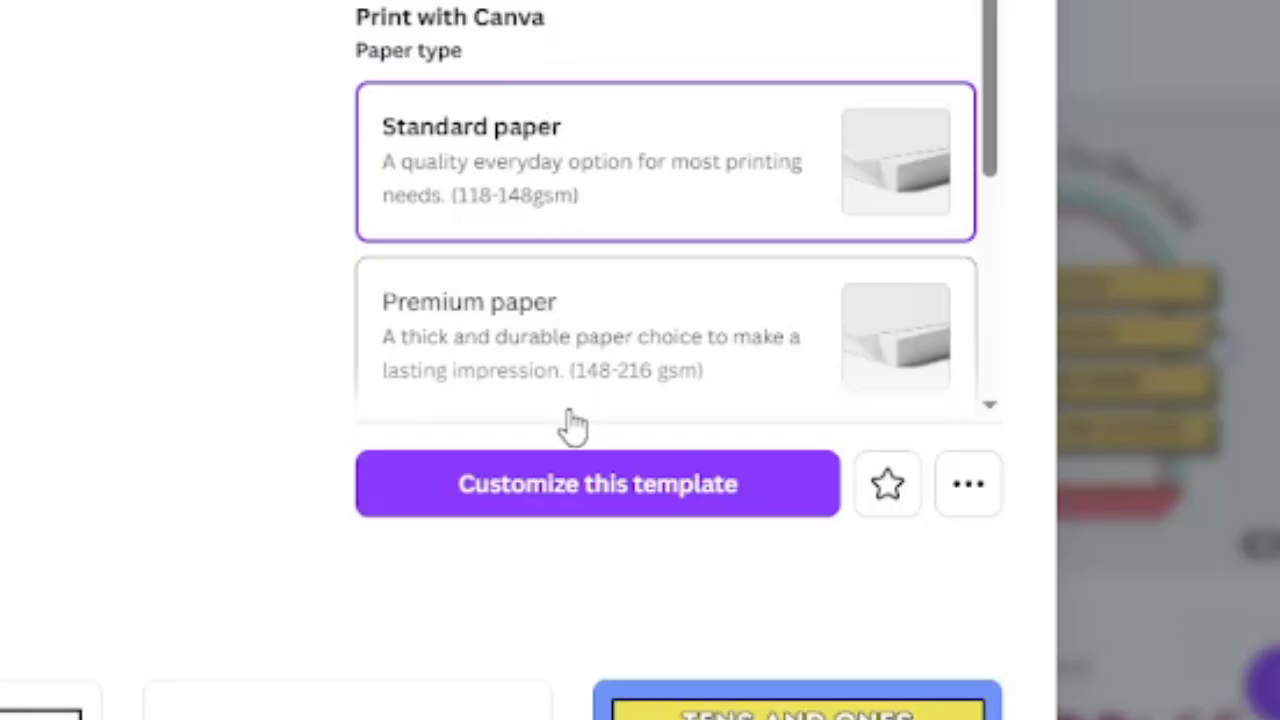
pyautogui.click(543, 498)
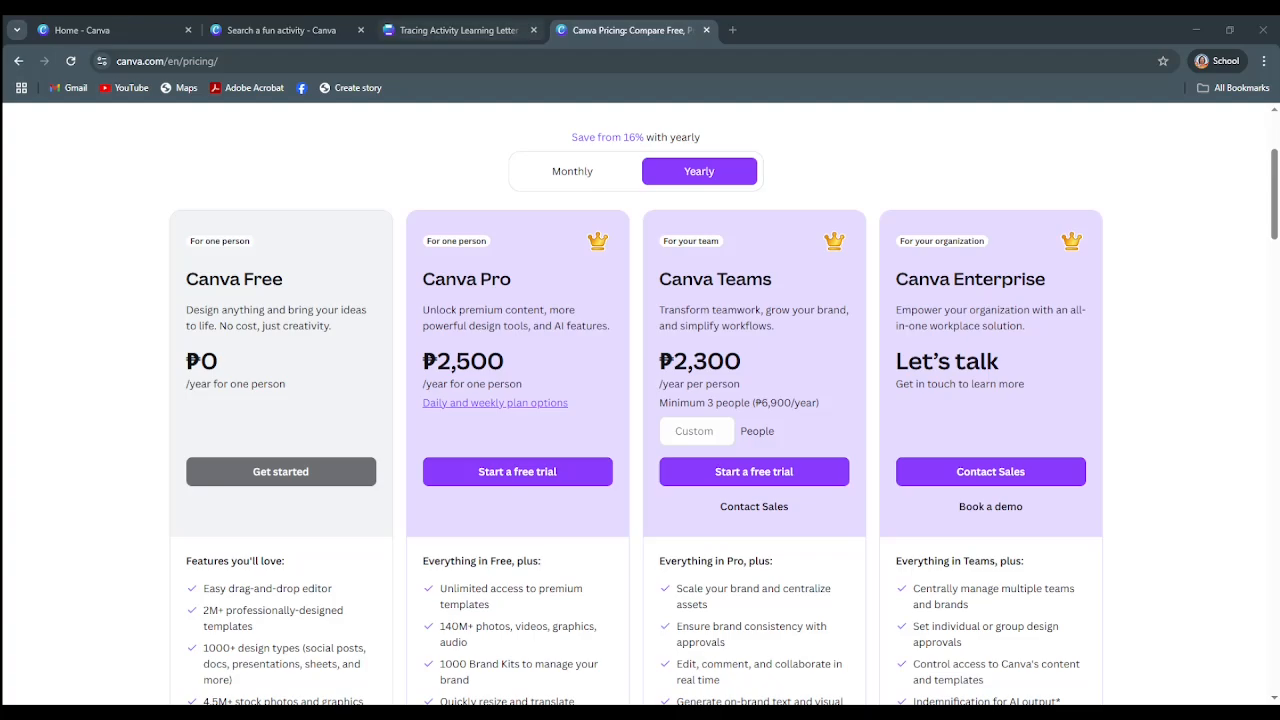
pyautogui.click(423, 30)
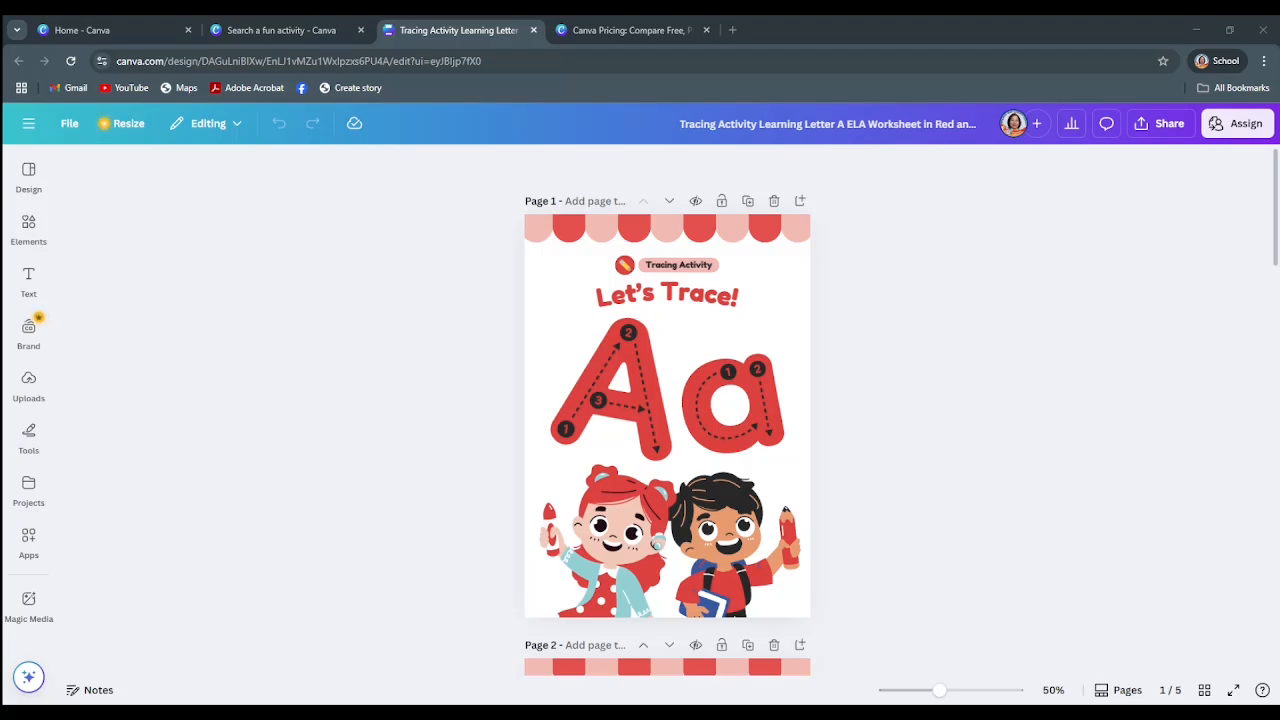
pyautogui.click(28, 280)
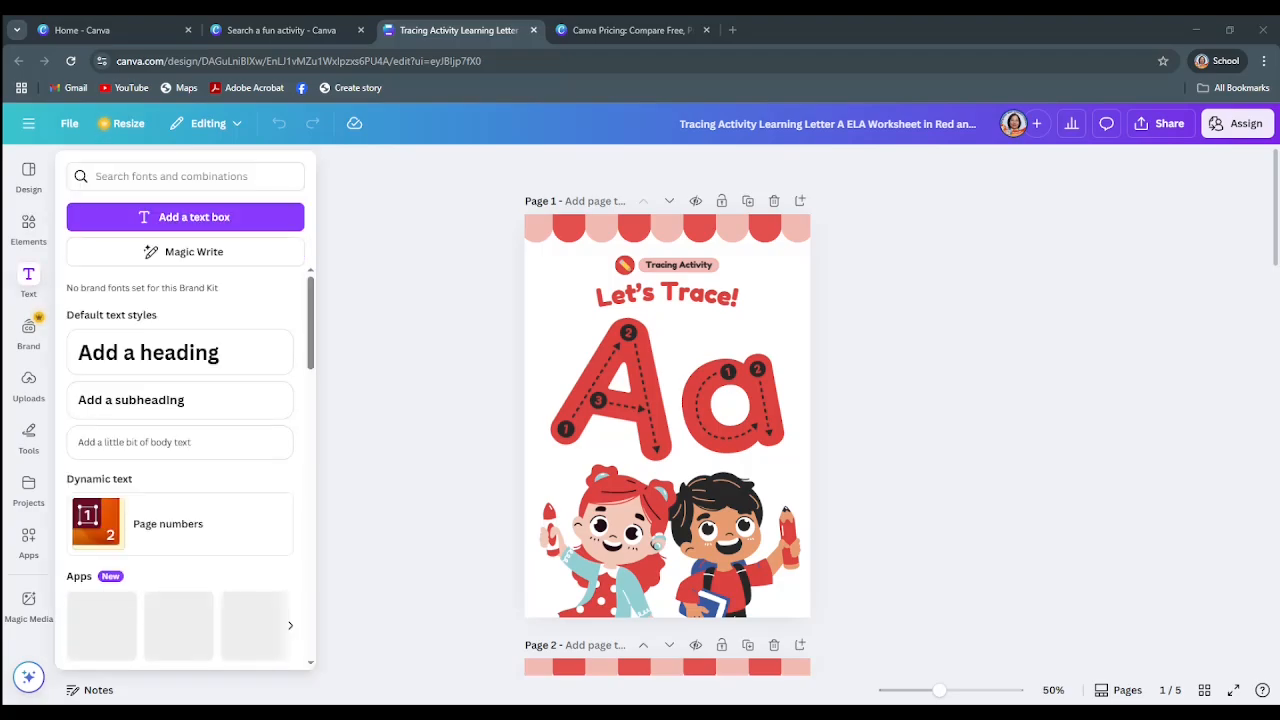
pyautogui.click(28, 228)
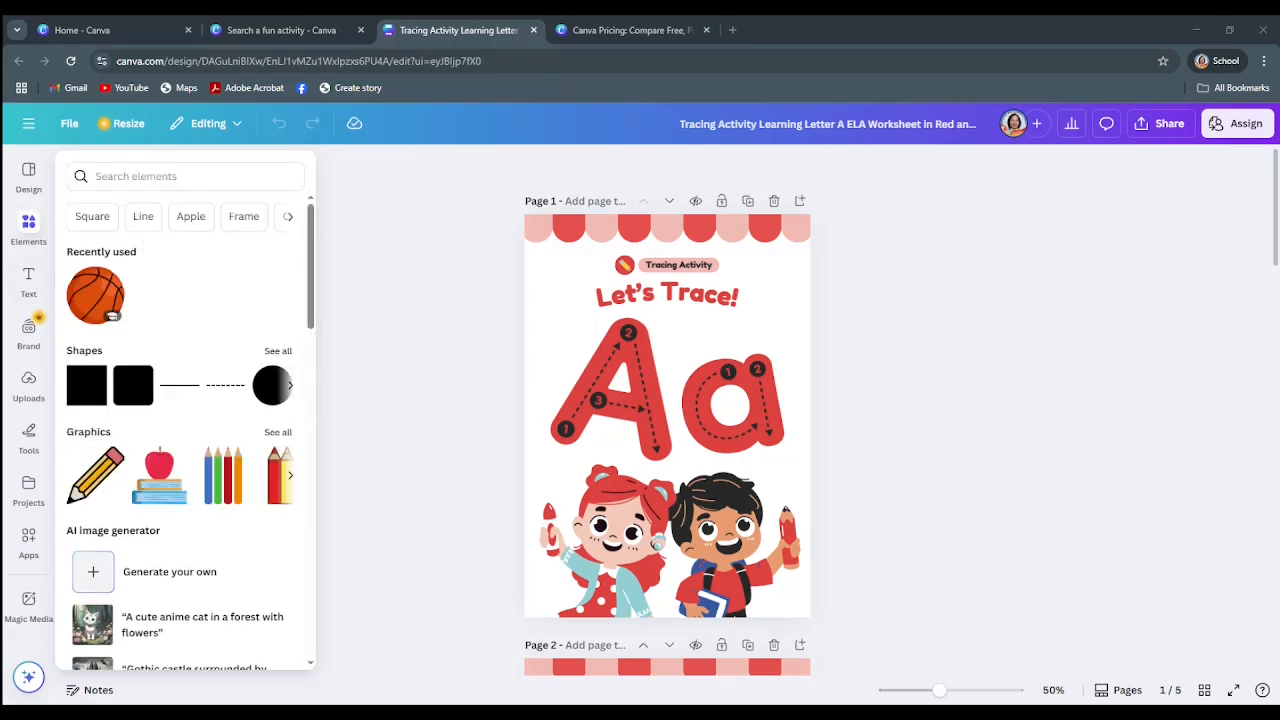
pyautogui.click(28, 176)
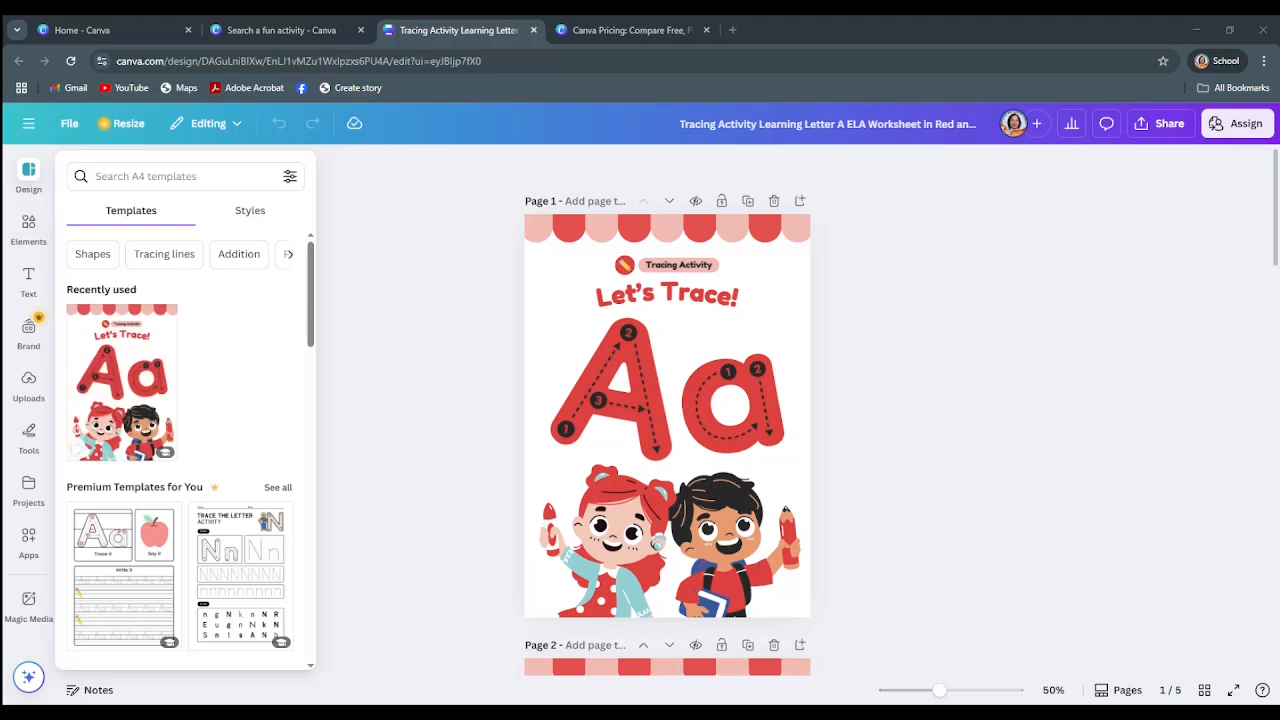
pyautogui.click(28, 228)
pyautogui.click(28, 228)
# Step: Replace page 1 with the recently used tracing template's page of uppercase and lowercase A practice lines
pyautogui.click(28, 176)
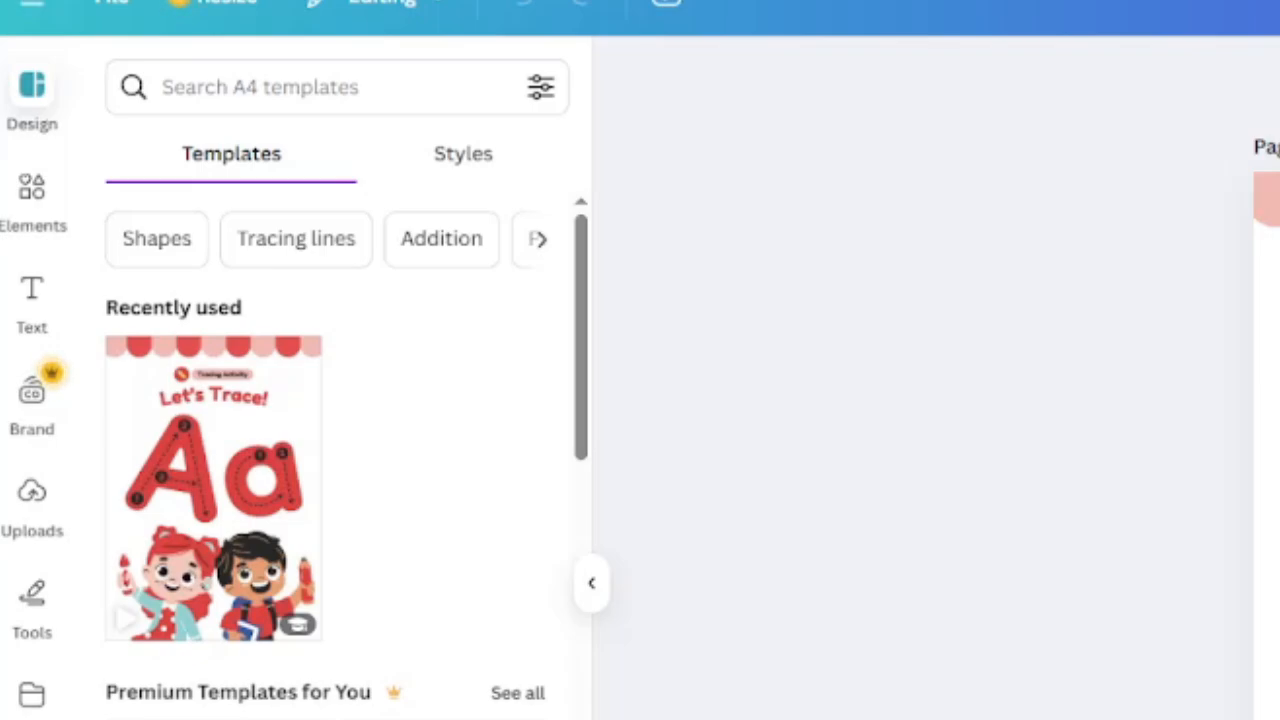
pyautogui.moveTo(213, 490)
pyautogui.click(163, 471)
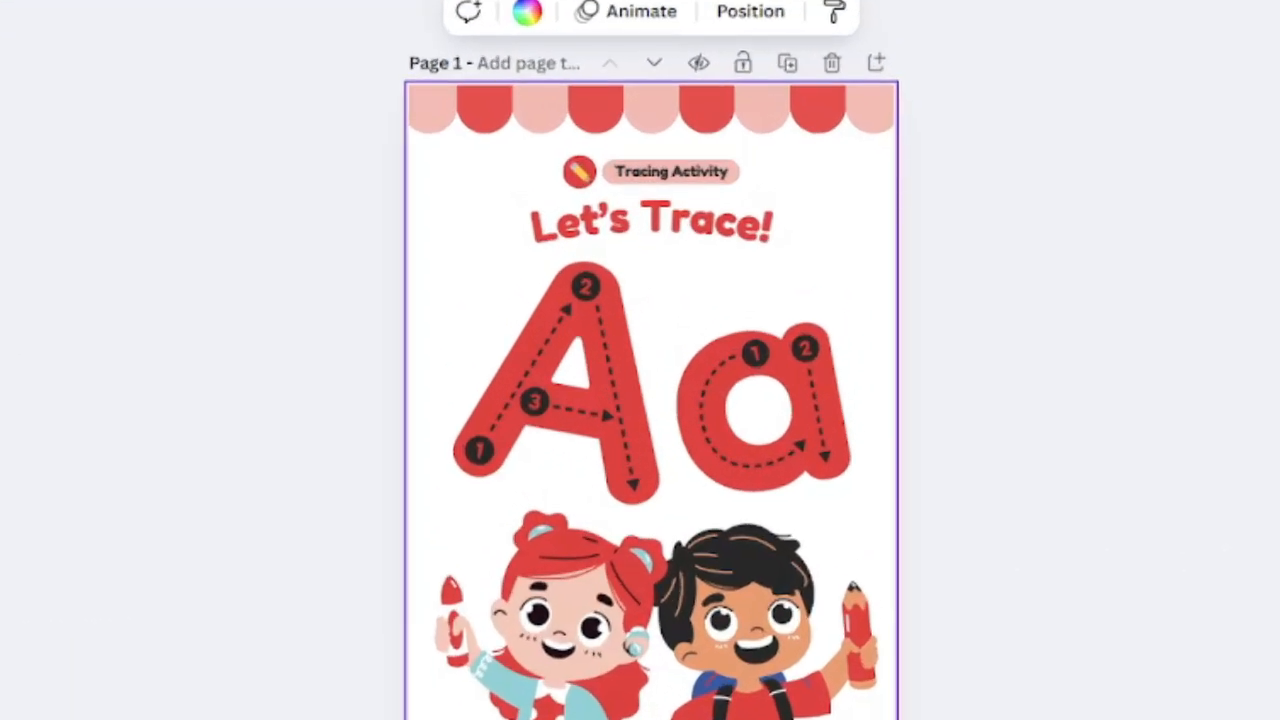
pyautogui.click(1229, 374)
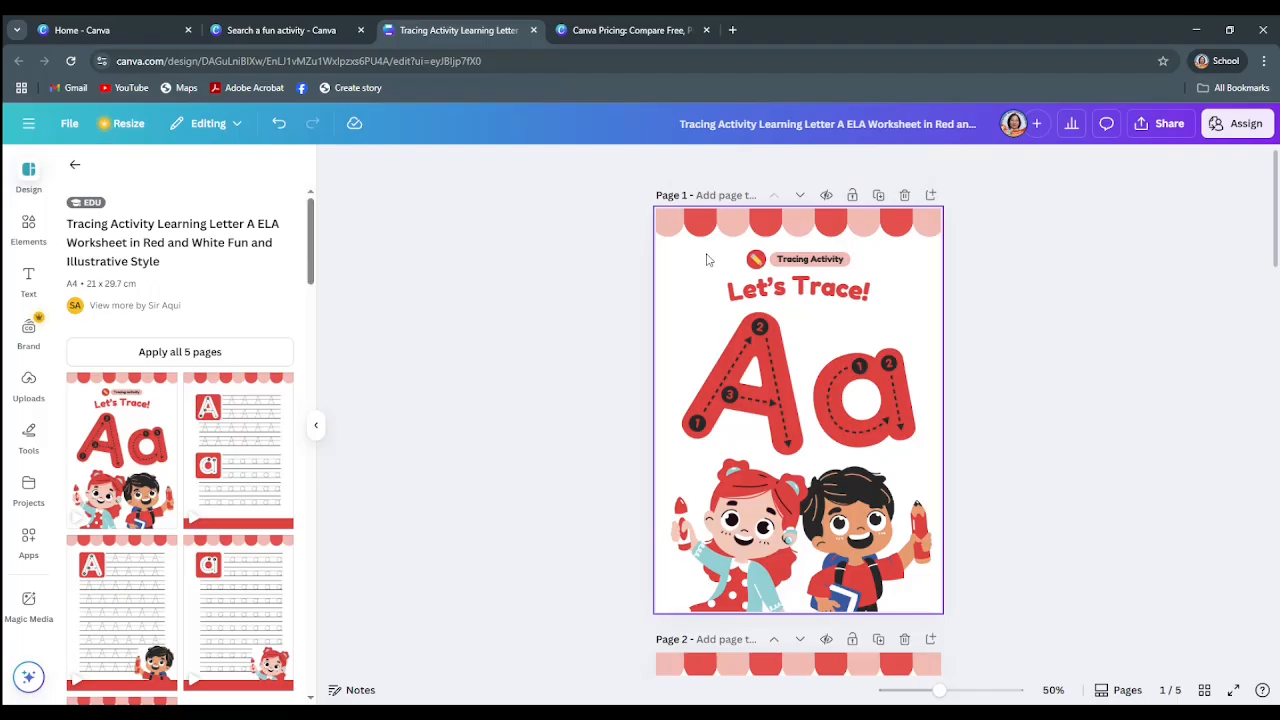
pyautogui.click(706, 260)
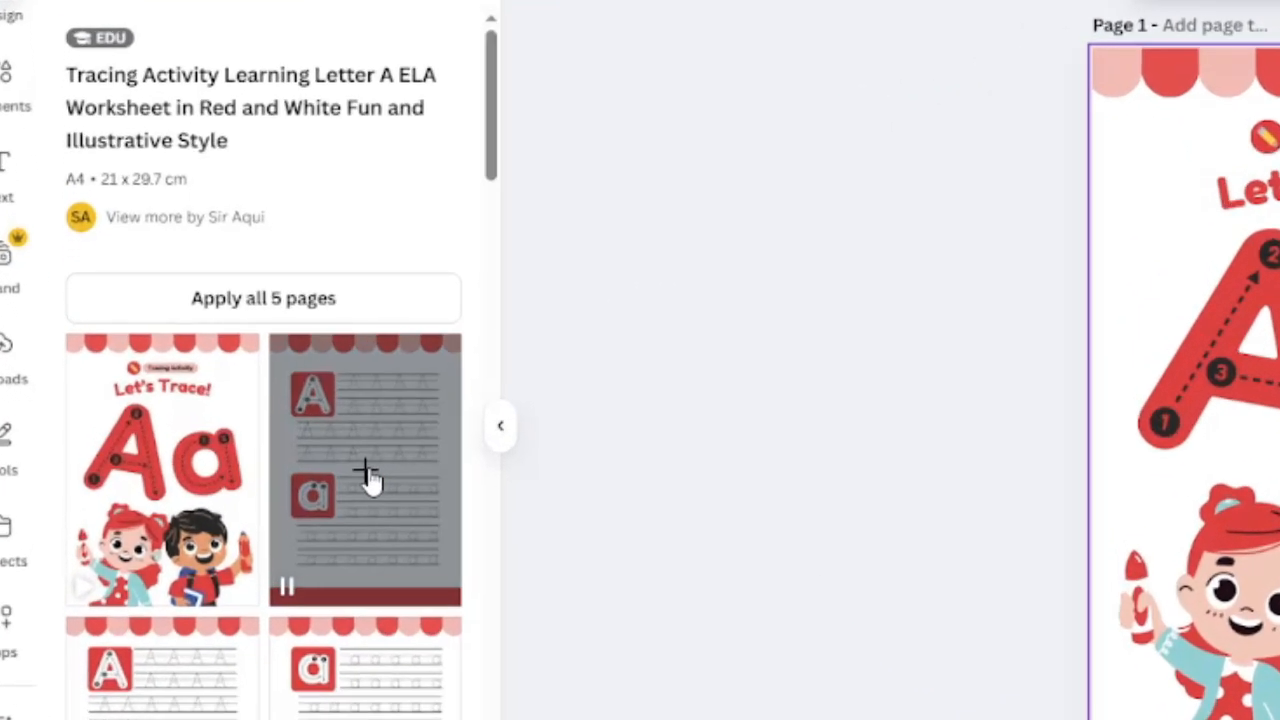
pyautogui.click(299, 466)
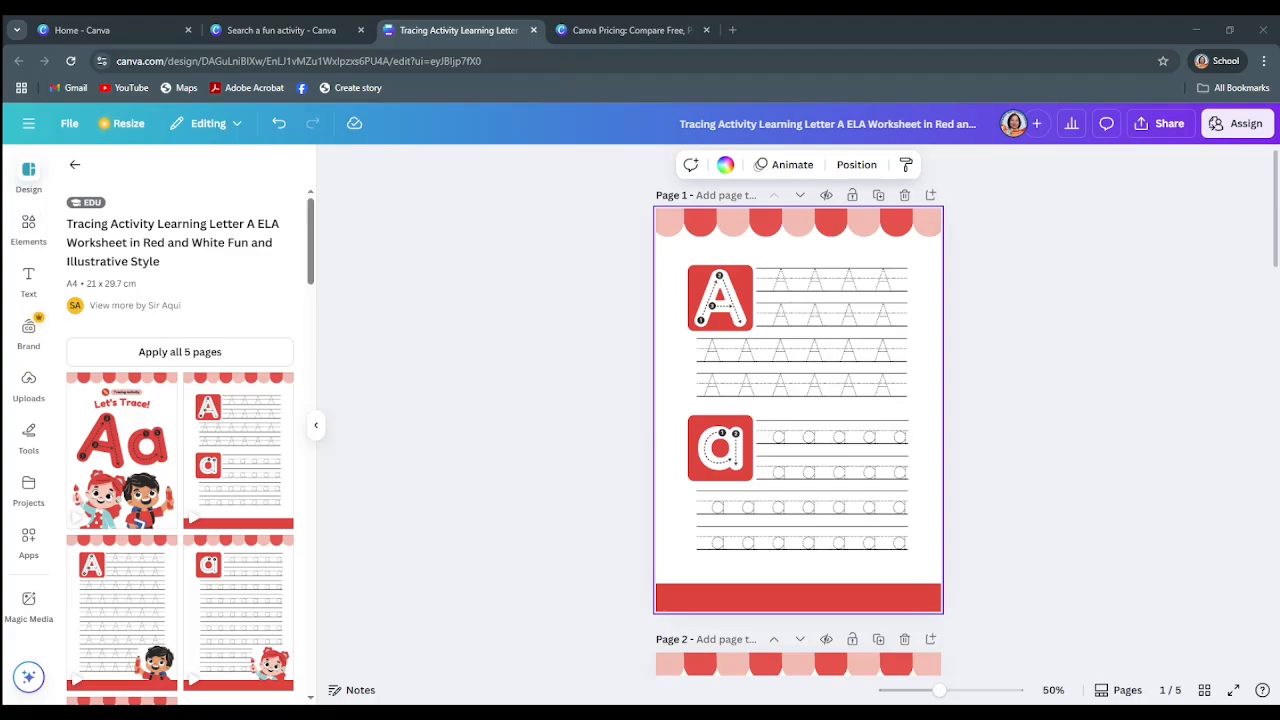
# Step: Add the plain orange basketball graphic to page 1, shrink it and place it in the page's lower-left corner
pyautogui.click(750, 470)
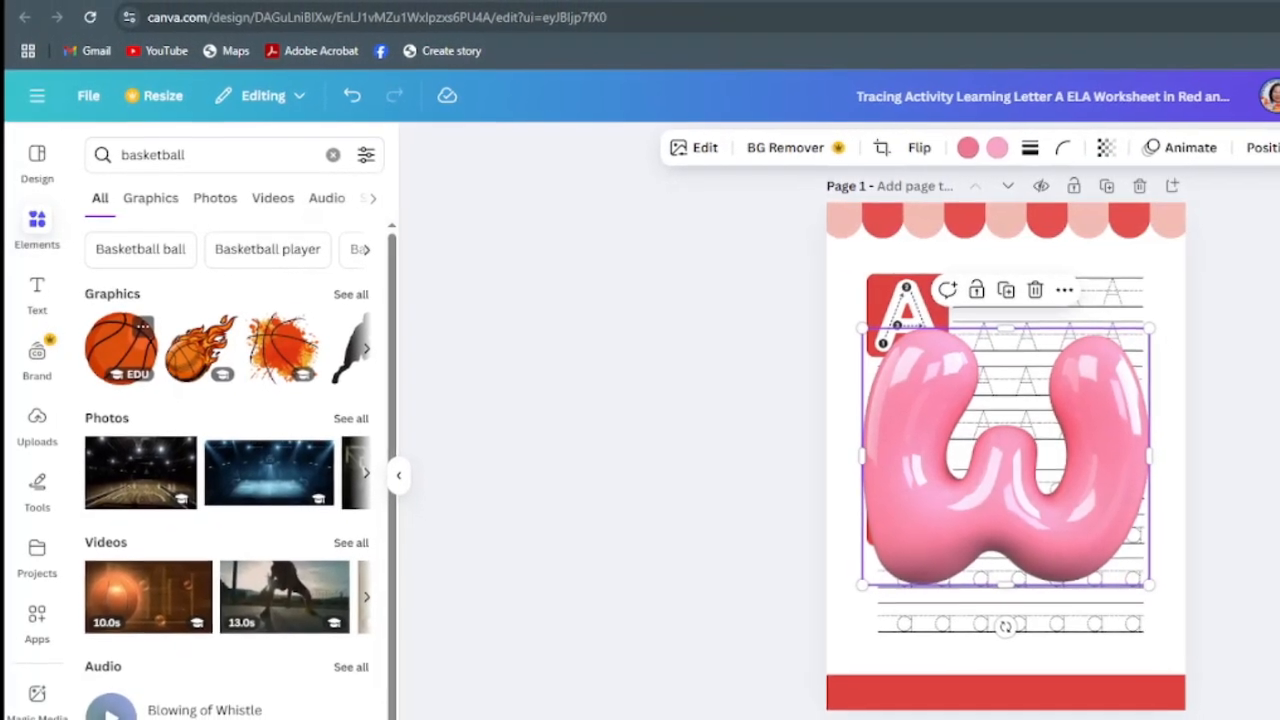
pyautogui.moveTo(120, 348); pyautogui.dragTo(1005, 455)
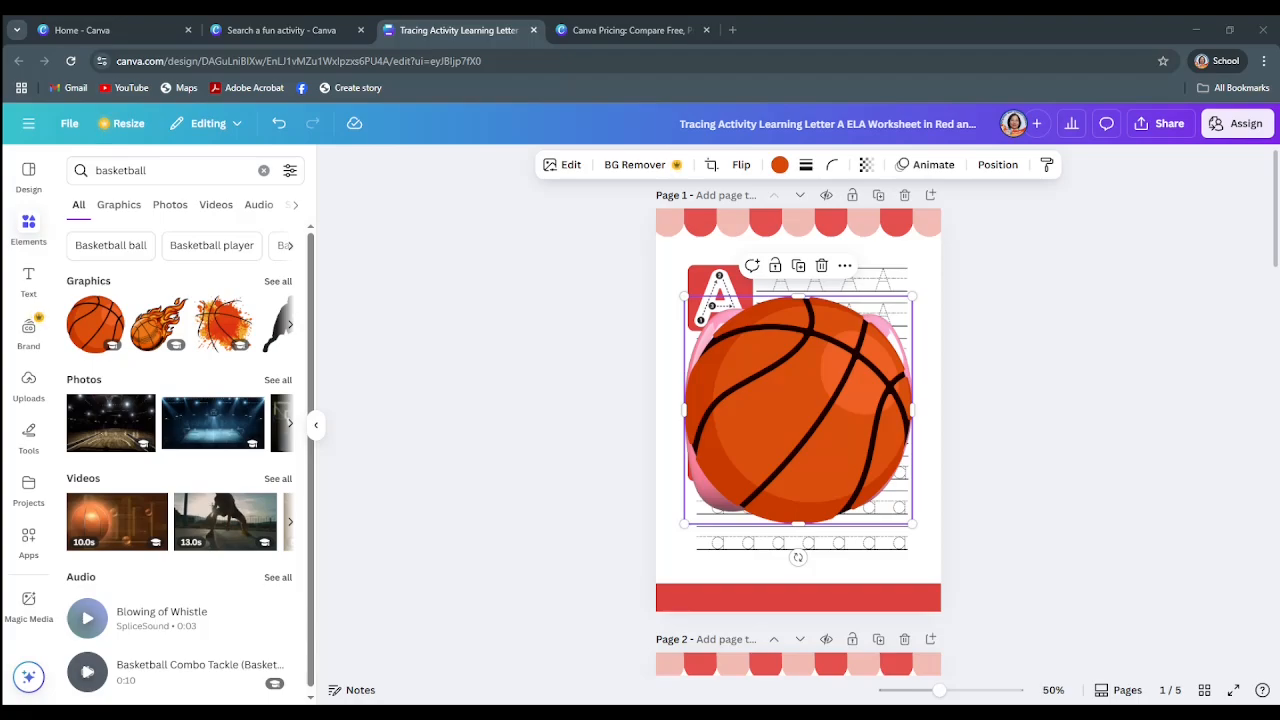
pyautogui.click(1205, 420)
pyautogui.click(871, 328)
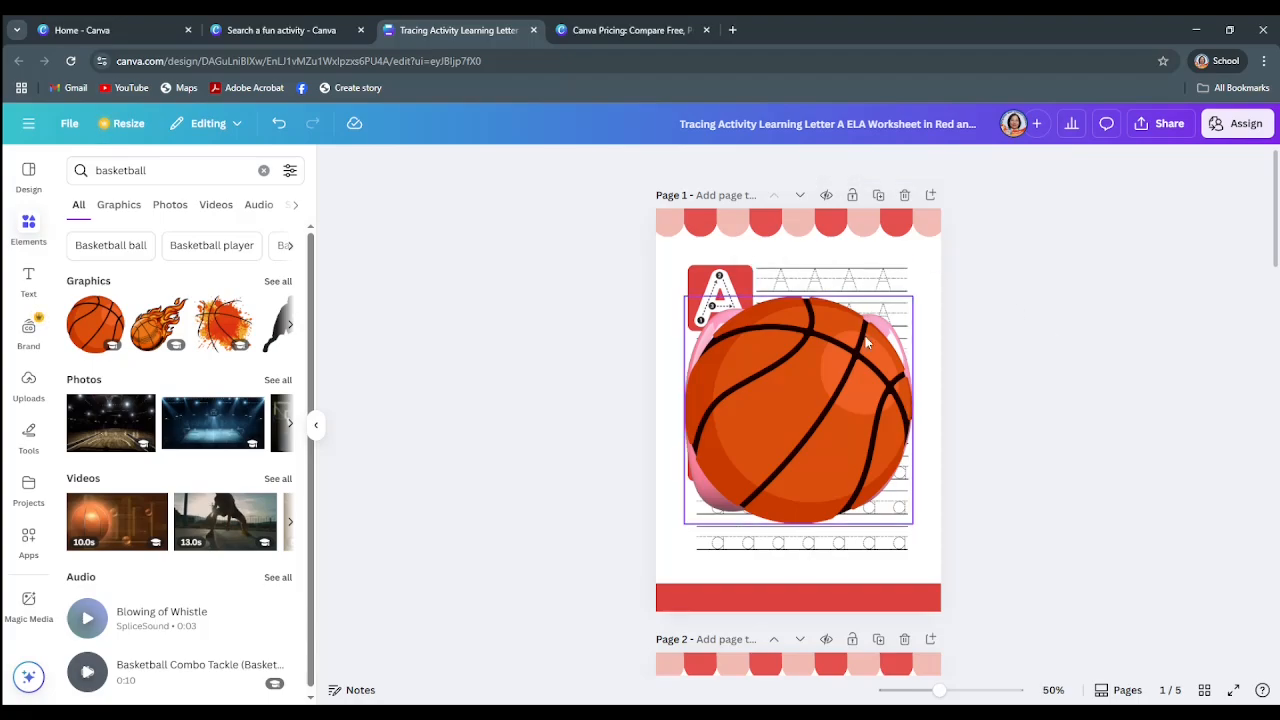
pyautogui.moveTo(911, 298); pyautogui.dragTo(896, 315)
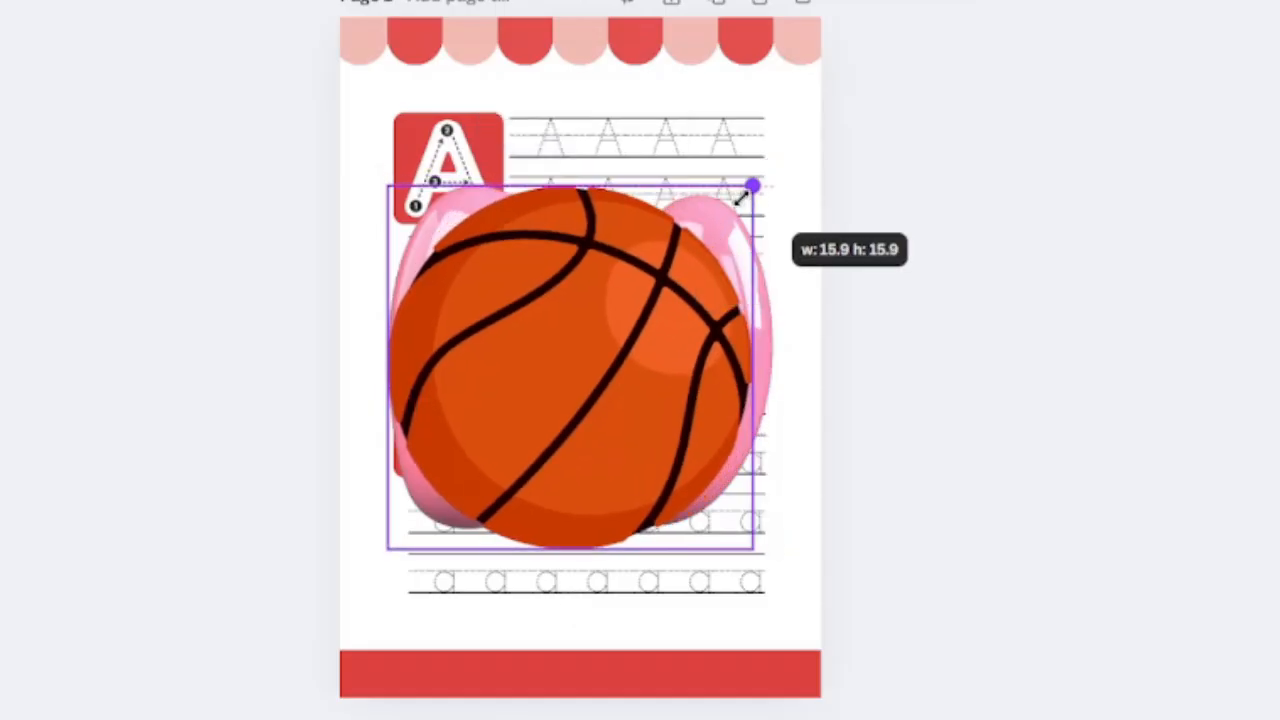
pyautogui.moveTo(742, 198); pyautogui.dragTo(524, 421)
pyautogui.moveTo(474, 522); pyautogui.dragTo(423, 653)
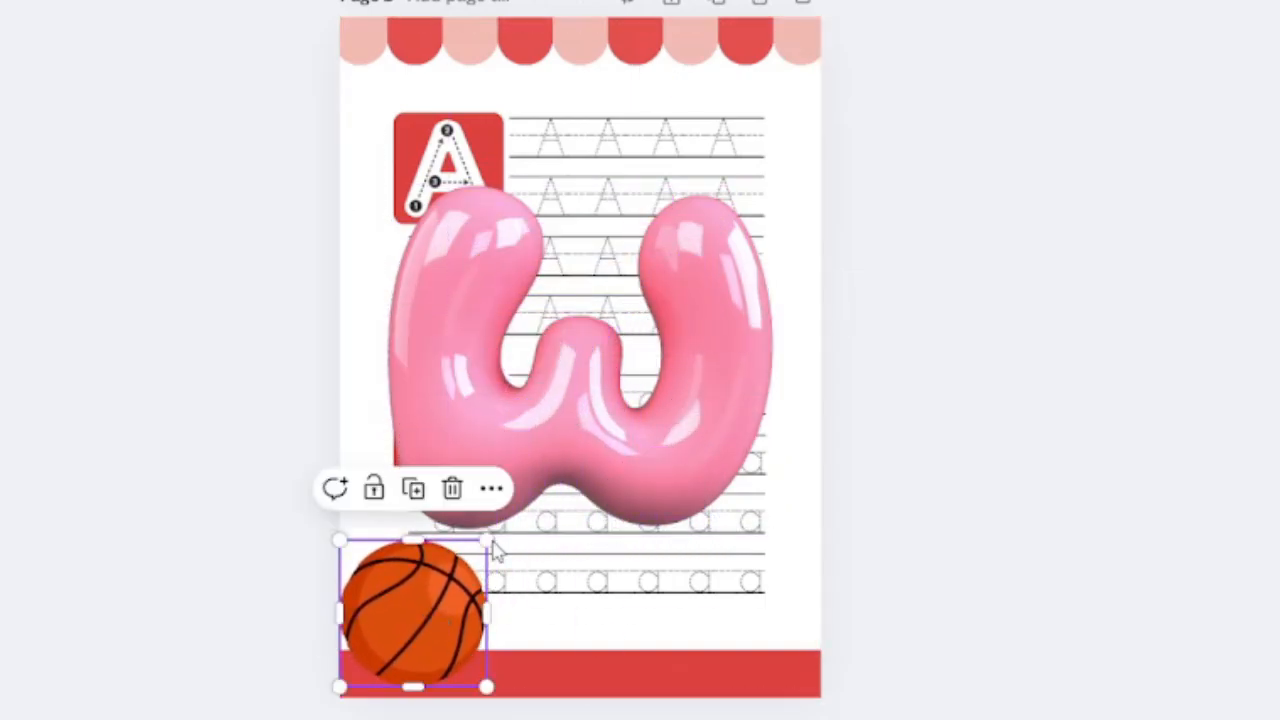
# Step: Shrink the pink balloon letter W and place it over the first row of lowercase a tracing letters
pyautogui.click(440, 380)
pyautogui.moveTo(388, 186); pyautogui.dragTo(692, 457)
pyautogui.moveTo(735, 495); pyautogui.dragTo(664, 393)
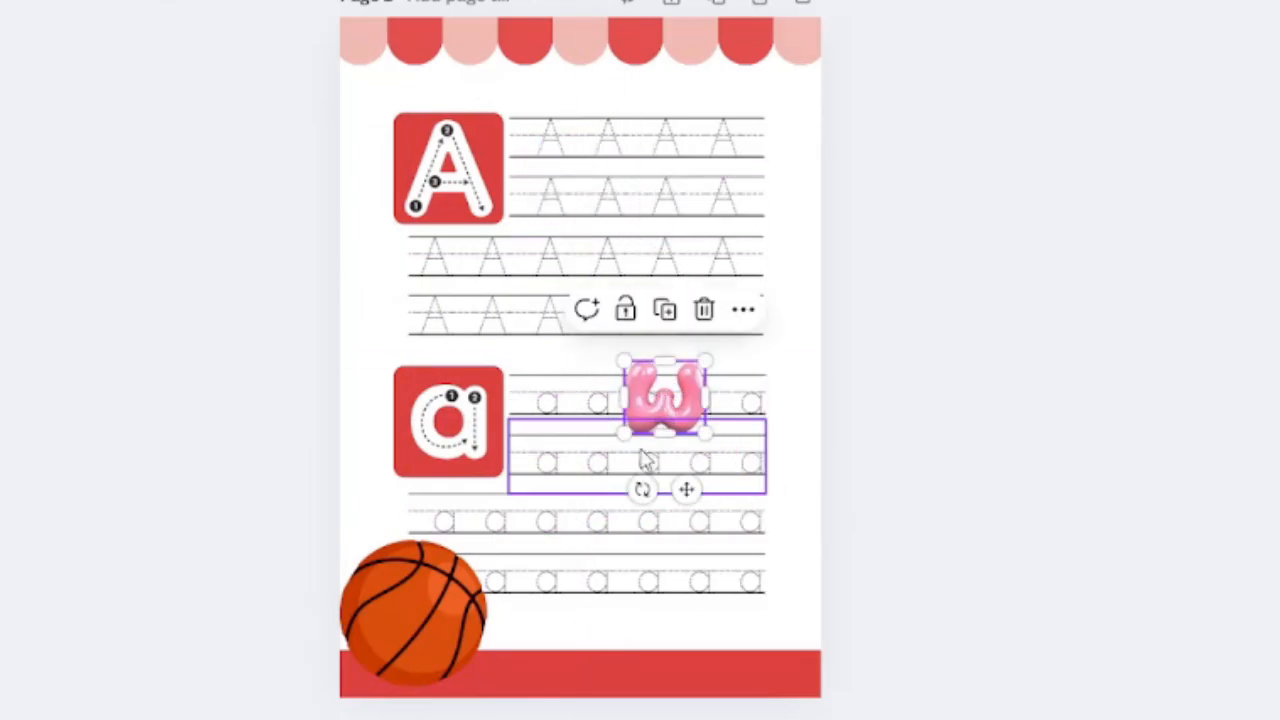
pyautogui.click(120, 571)
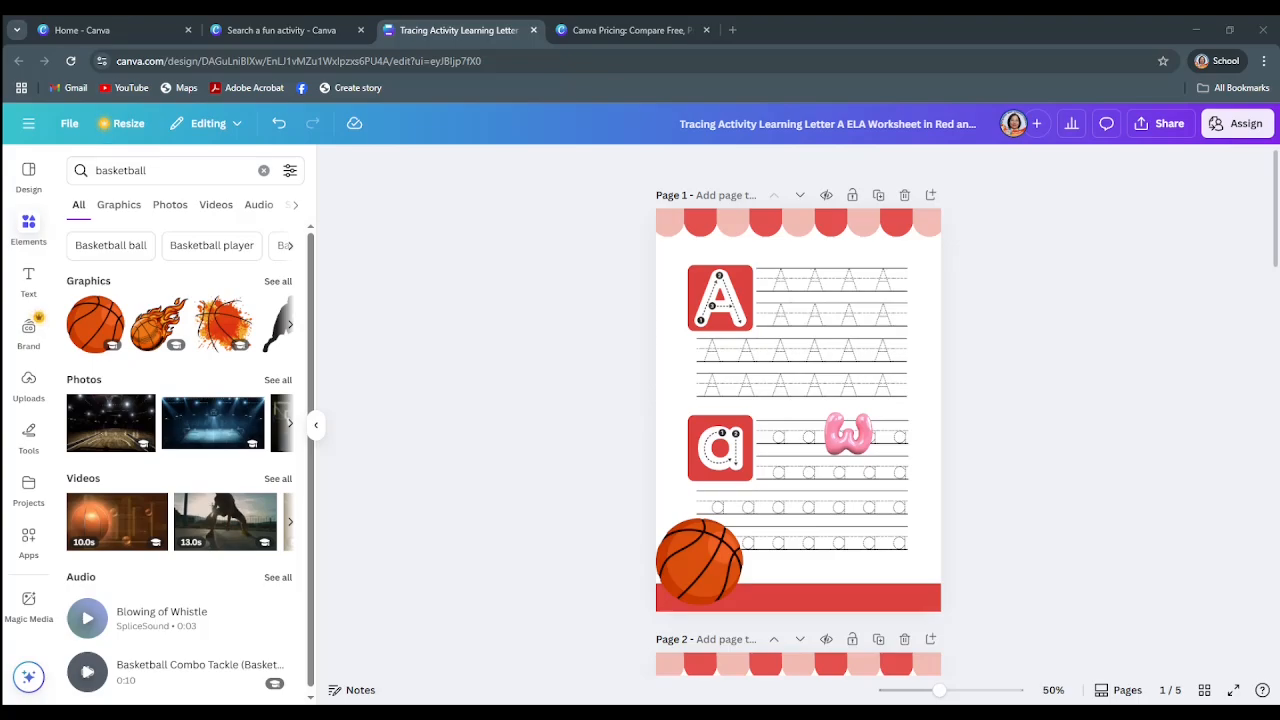
# Step: Add the "CUT & PASTE" text combination to the middle of page 1
pyautogui.click(28, 280)
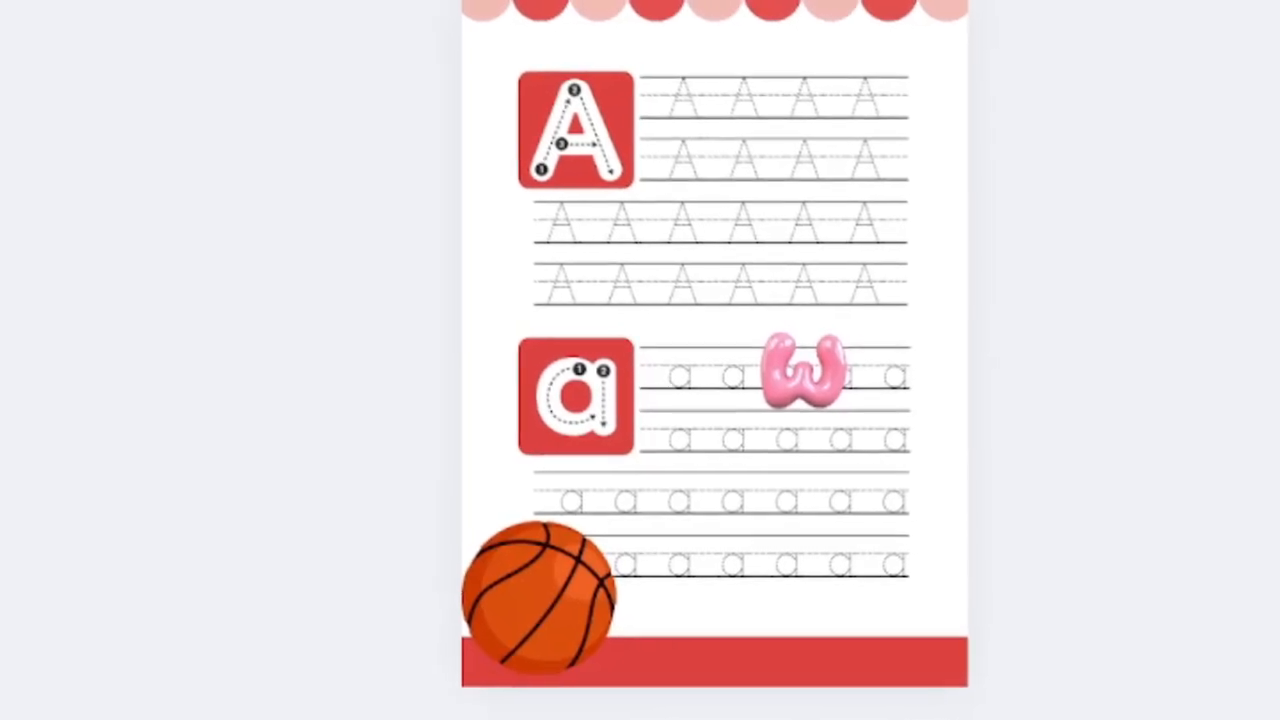
pyautogui.hotkey('ctrl', 'v')
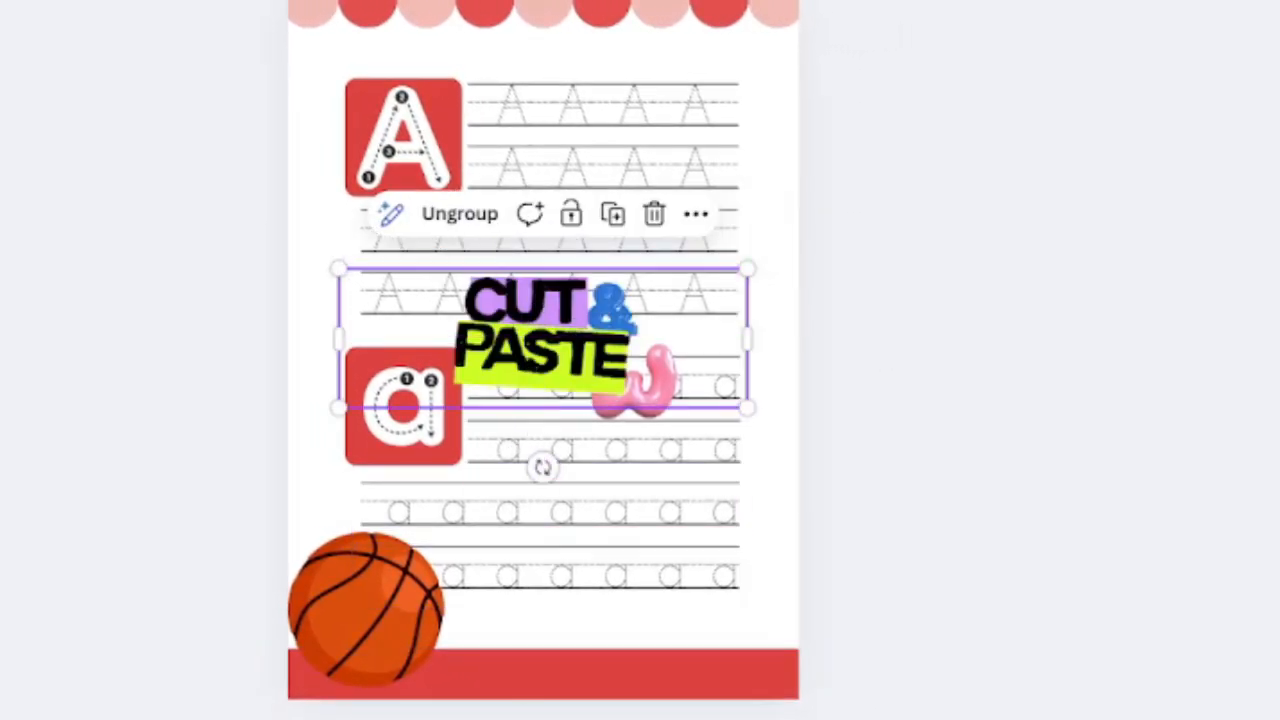